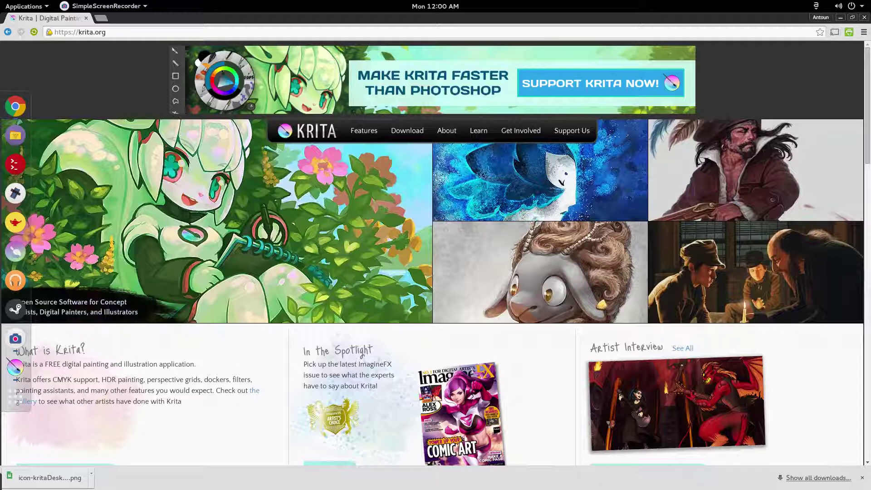
Look over the Krita homepage's spotlight and artist interview sections, and dismiss the downloads bar
left_click(483, 19)
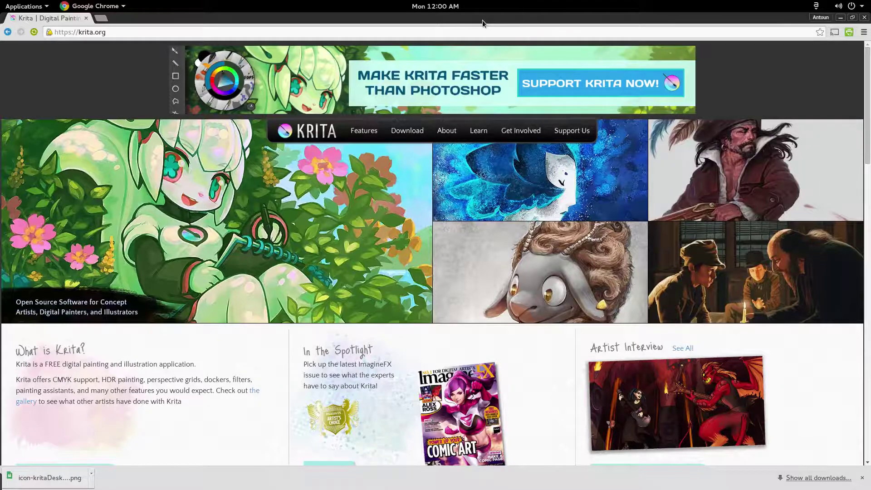
scroll(449, 196, "down", 6)
scroll(449, 196, "up", 6)
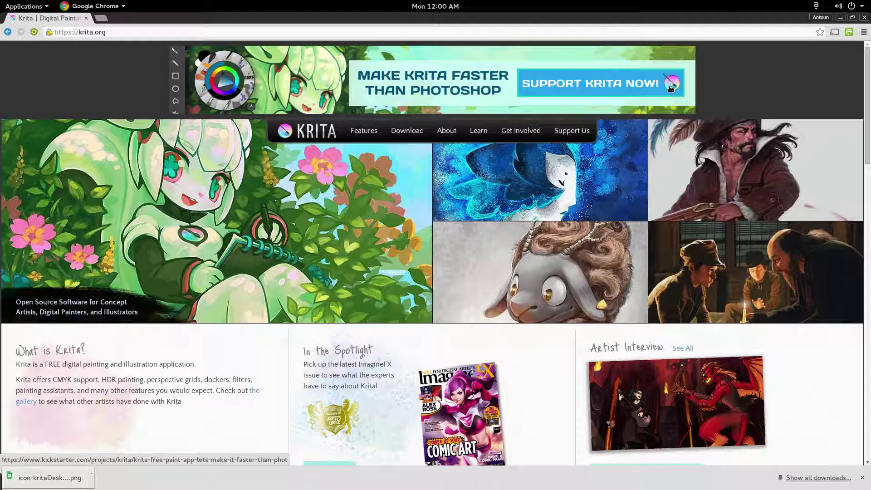
left_click(862, 478)
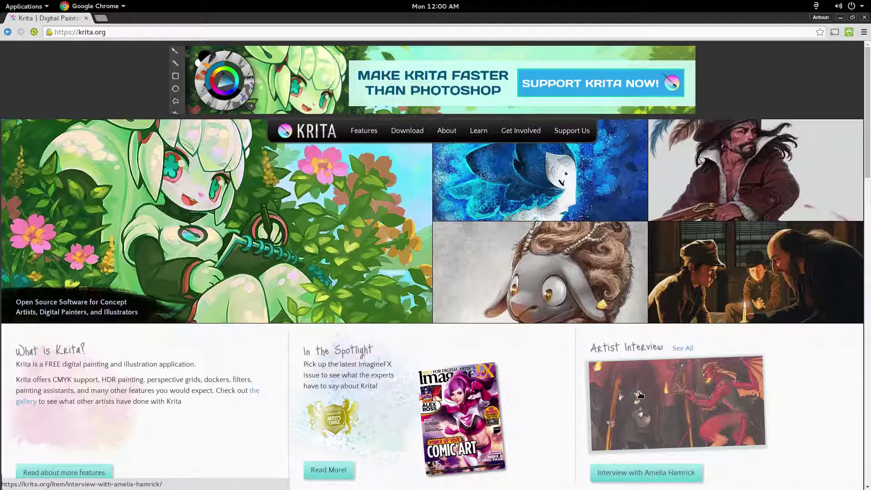
scroll(510, 358, "down", 3)
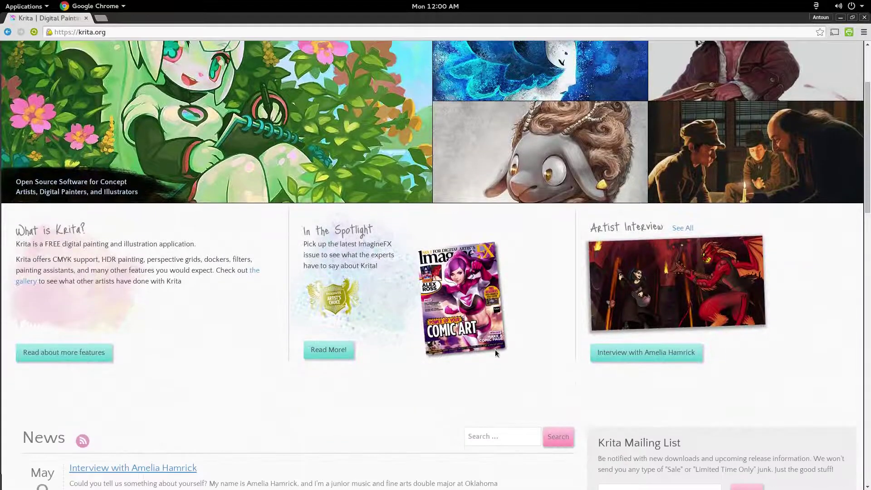
scroll(495, 349, "up", 2)
scroll(494, 349, "up", 2)
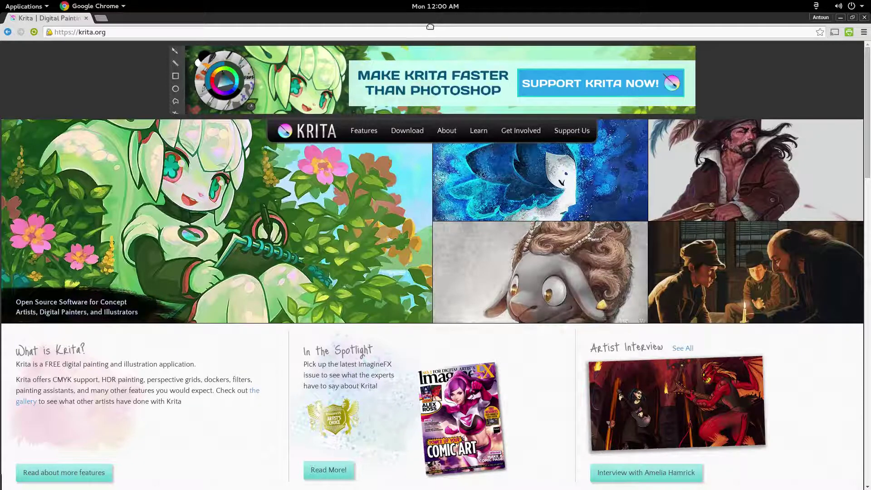
Switch to the Krita thumbnail document and move the round Krita icon below the title slightly left and down
left_click_drag(431, 26, 425, 255)
left_click_drag(440, 199, 429, 62)
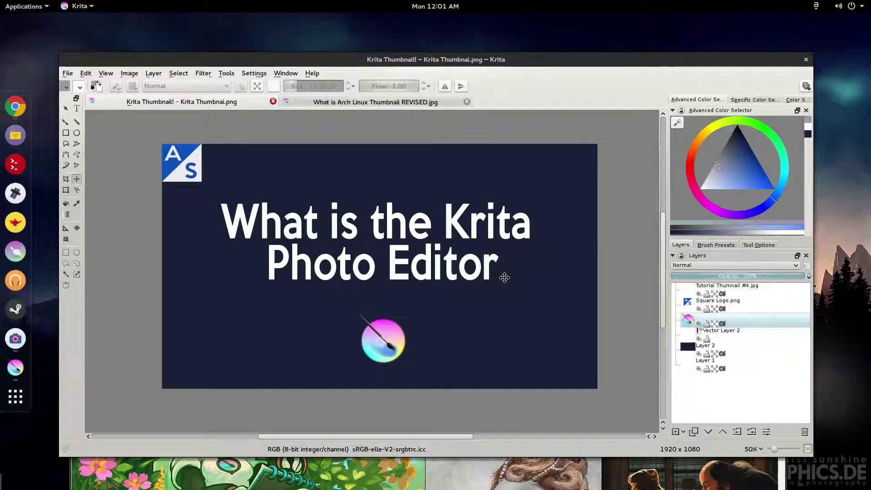
left_click_drag(663, 251, 663, 256)
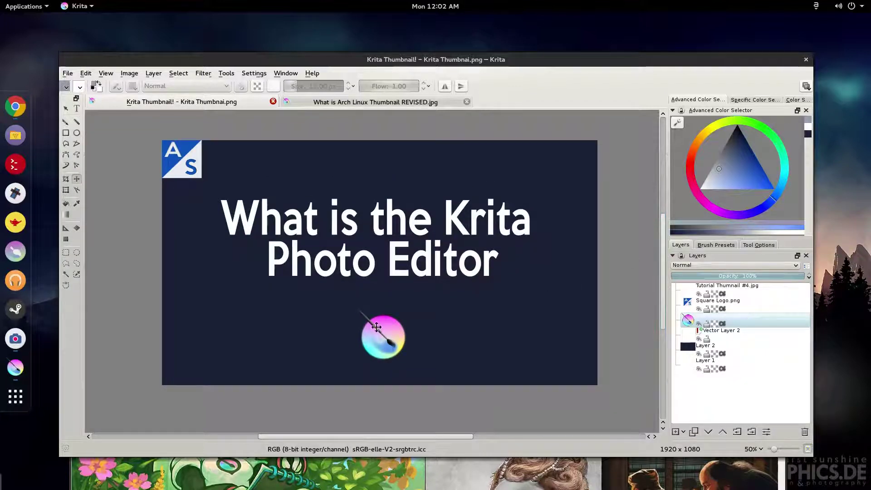
left_click_drag(382, 346, 379, 346)
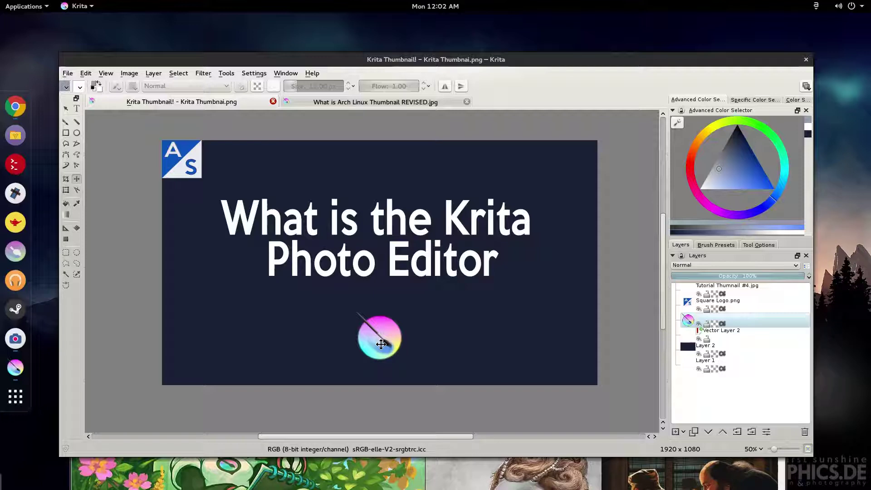
left_click_drag(381, 344, 378, 348)
scroll(387, 335, "up", 1)
scroll(388, 332, "down", 1)
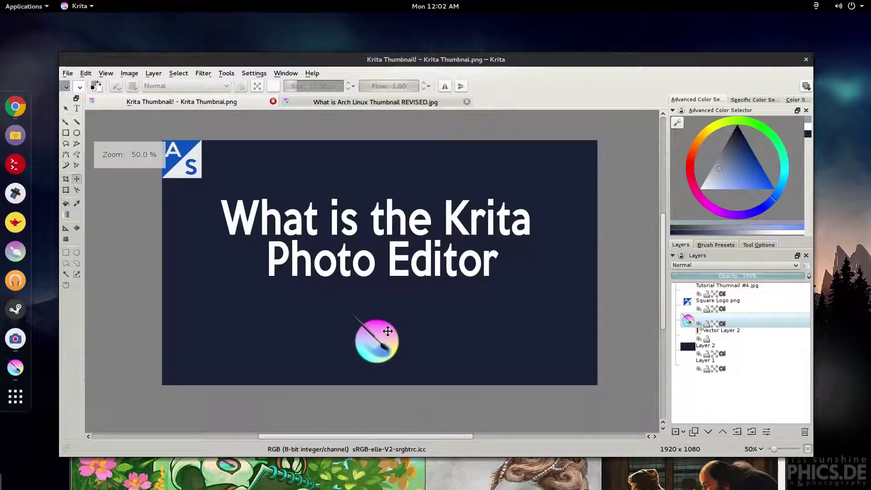
left_click_drag(663, 268, 662, 265)
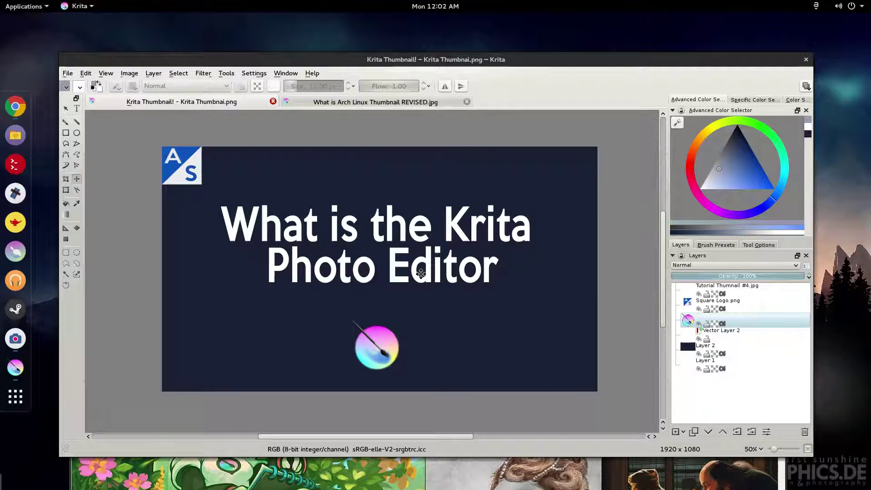
View the tool options and the available brush presets
left_click(69, 75)
left_click(68, 75)
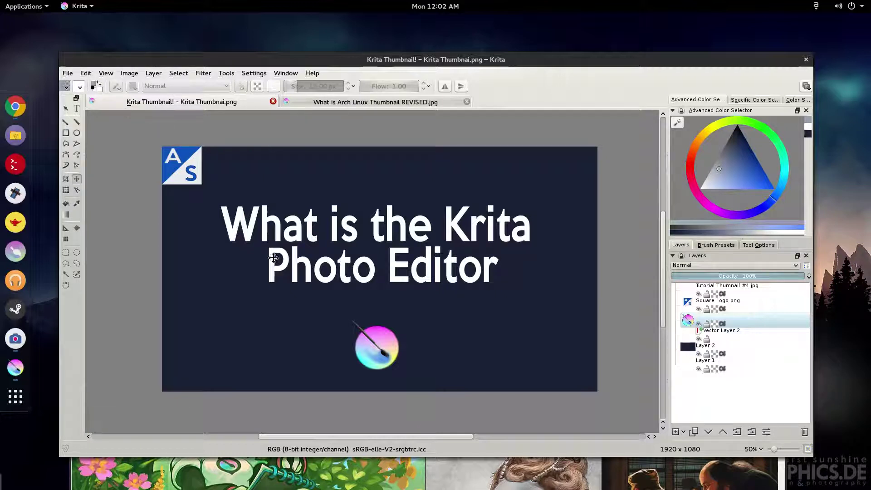
left_click(752, 245)
left_click(734, 245)
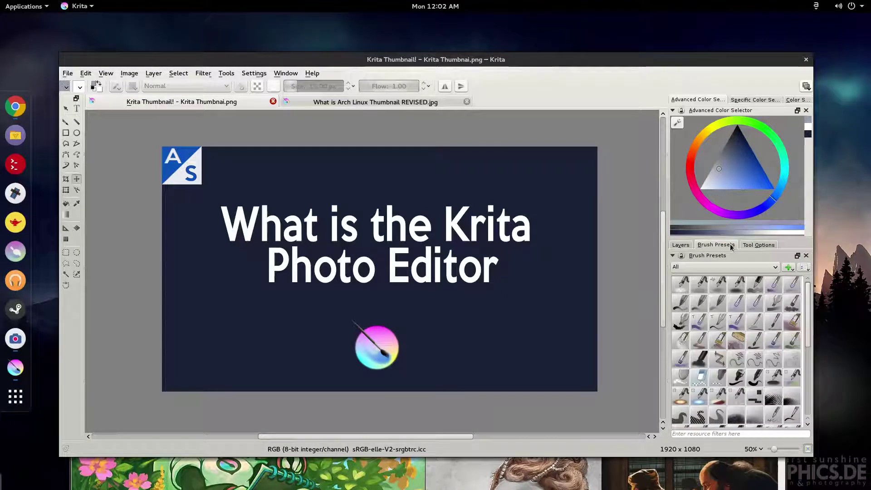
Try placing an artistic text object over the title, and remove the layer it was placed on
left_click(757, 245)
left_click(76, 108)
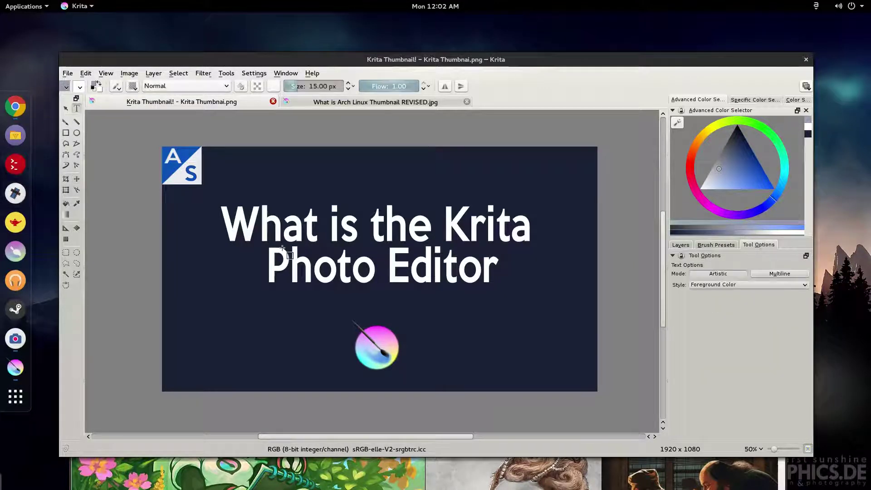
left_click_drag(232, 226, 330, 257)
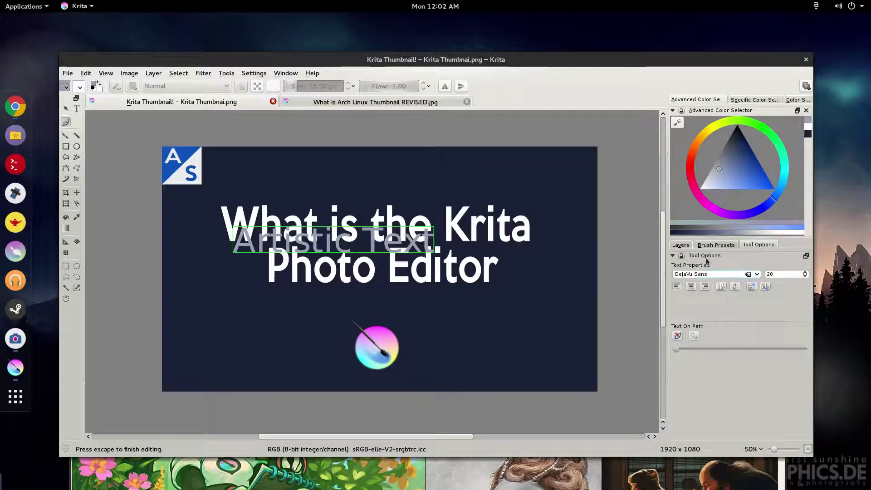
left_click(680, 245)
right_click(724, 291)
left_click(755, 311)
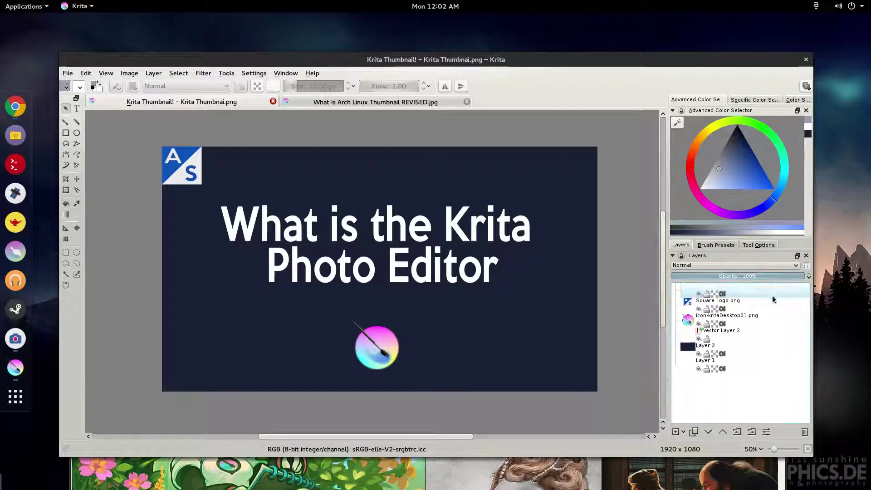
Open the title text on Vector Layer 2 for editing, view its font properties, and leave text editing
left_click(747, 303)
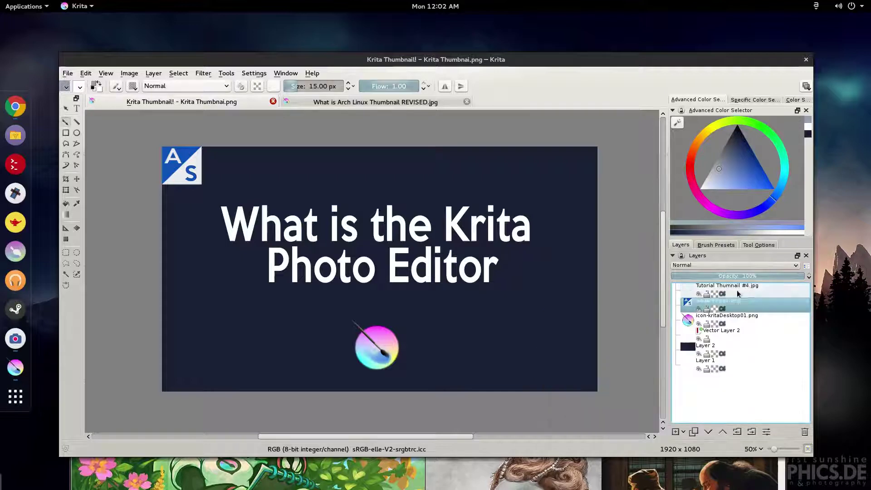
left_click(736, 291)
left_click(758, 303)
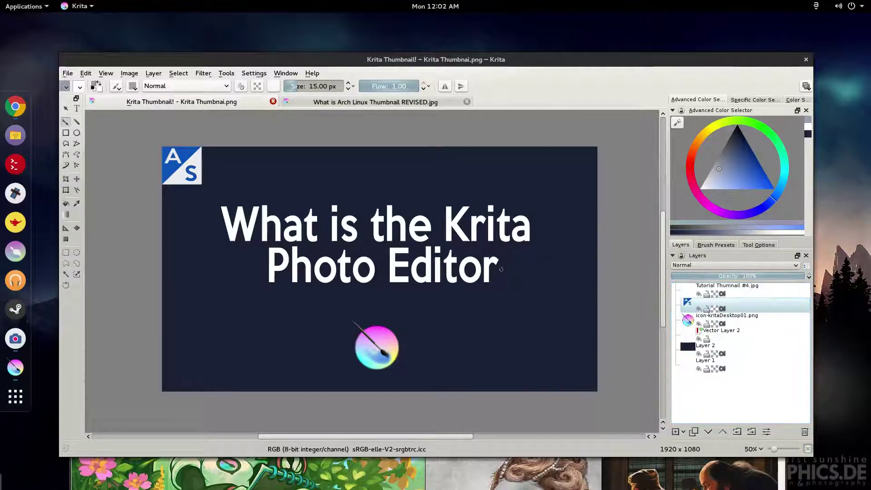
left_click(747, 291)
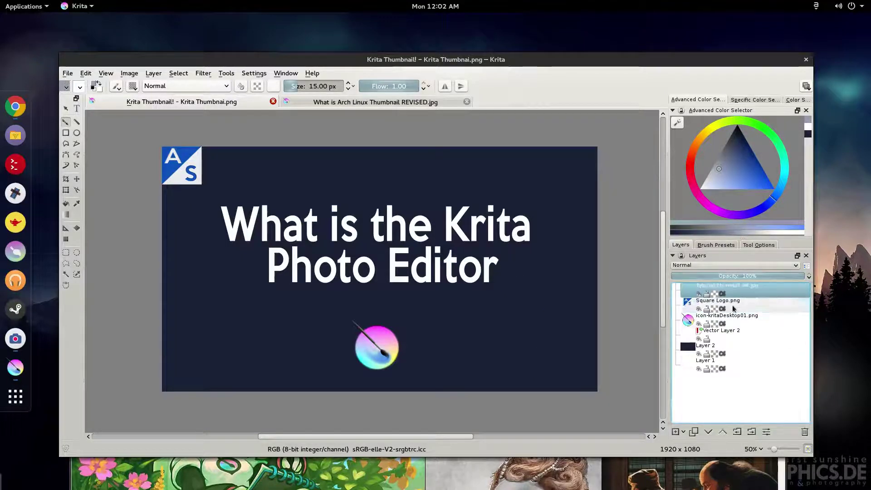
left_click(737, 338)
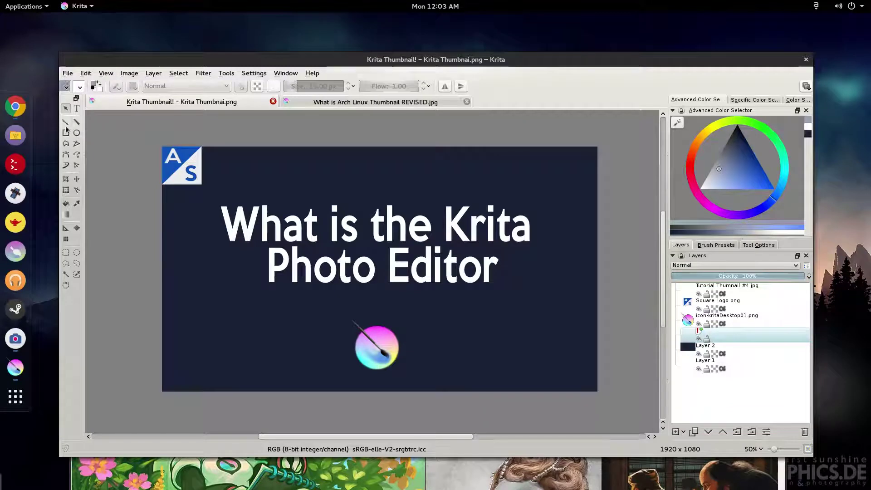
double_click(254, 225)
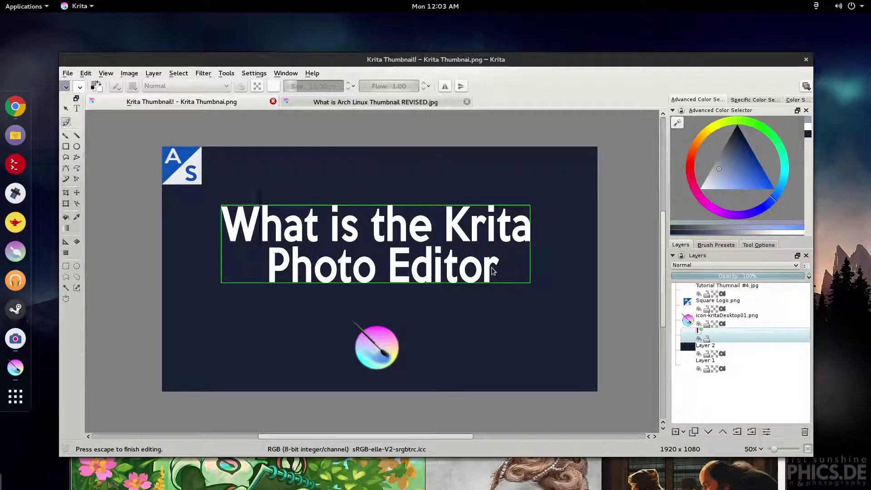
left_click_drag(488, 268, 345, 222)
left_click(759, 246)
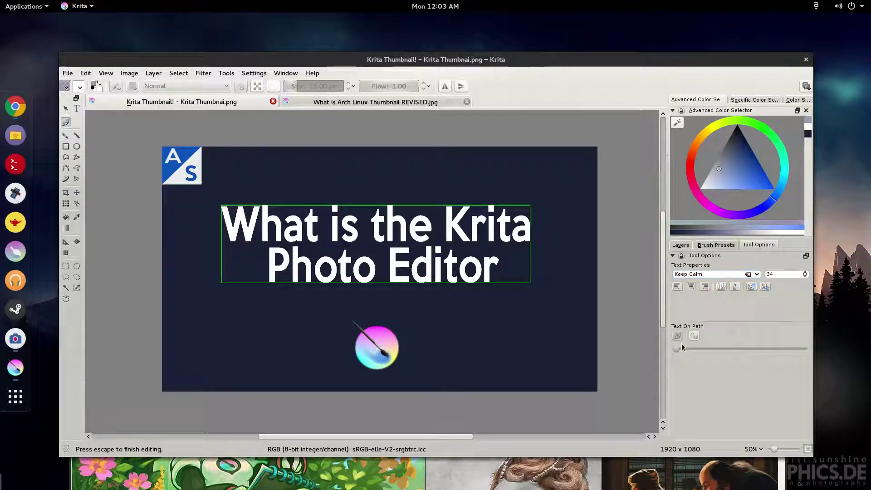
key("Escape")
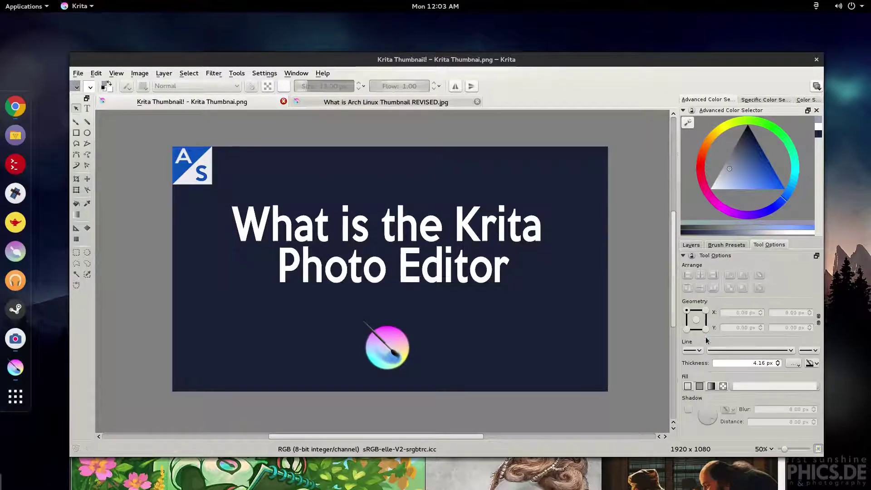
View the layers, the brush presets and the Specific Color Selector, return to the Advanced Color Selector, and reposition the window
left_click(710, 245)
left_click(699, 246)
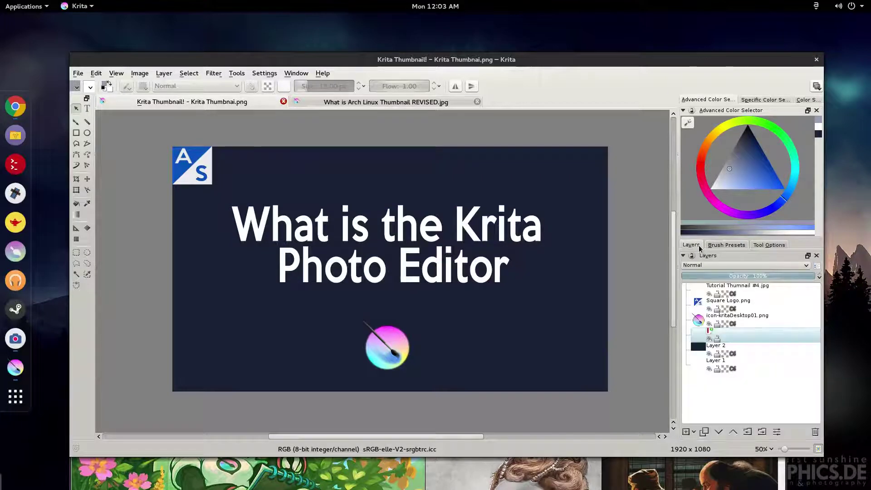
left_click(722, 246)
left_click(754, 100)
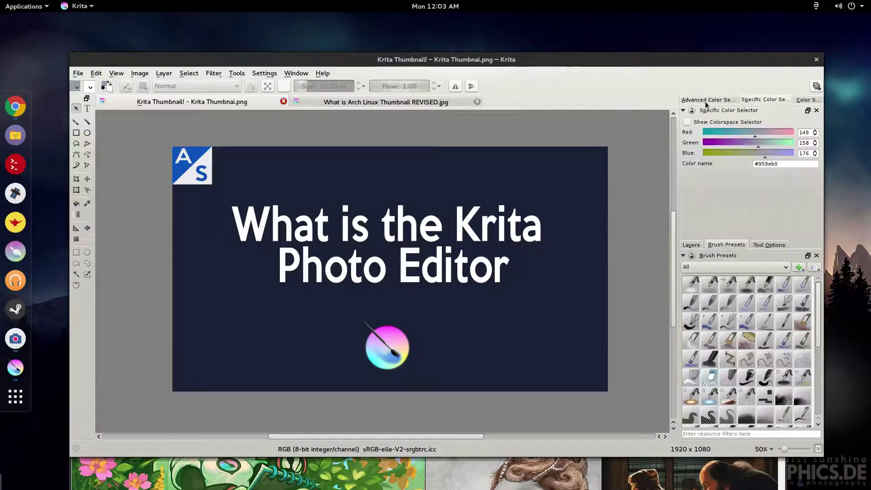
left_click(709, 100)
left_click_drag(266, 65, 239, 54)
left_click(89, 61)
left_click(86, 62)
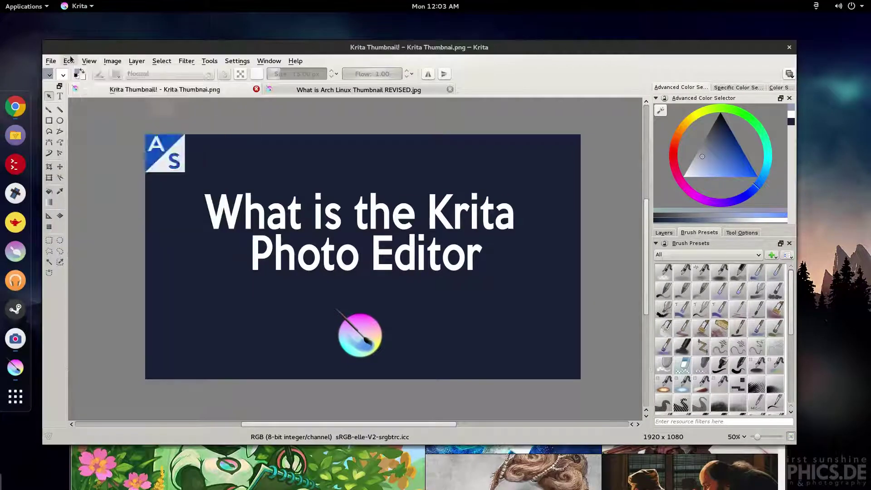
left_click(72, 61)
left_click(117, 49)
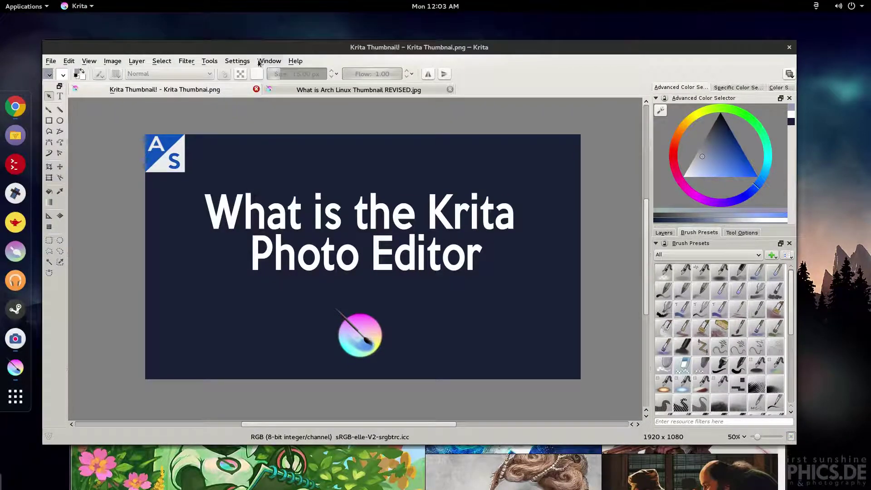
left_click(238, 61)
left_click(231, 61)
left_click(183, 62)
left_click(176, 60)
left_click(176, 61)
left_click(170, 49)
left_click(113, 60)
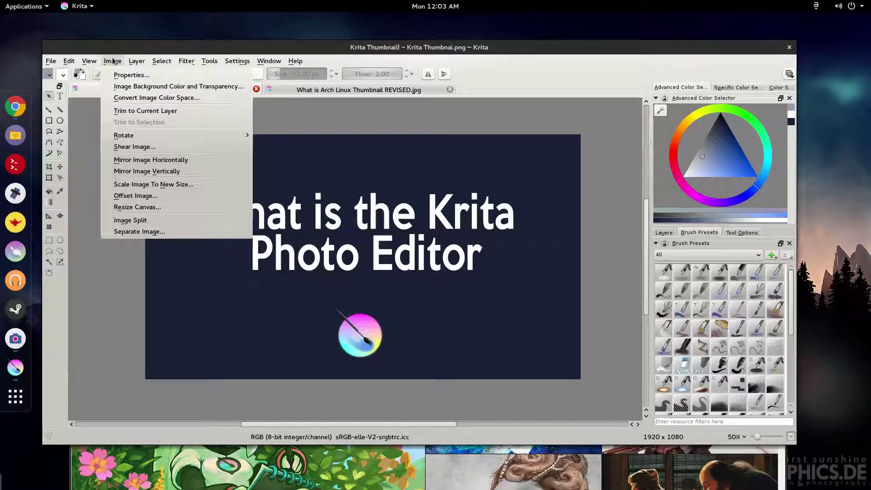
left_click(191, 461)
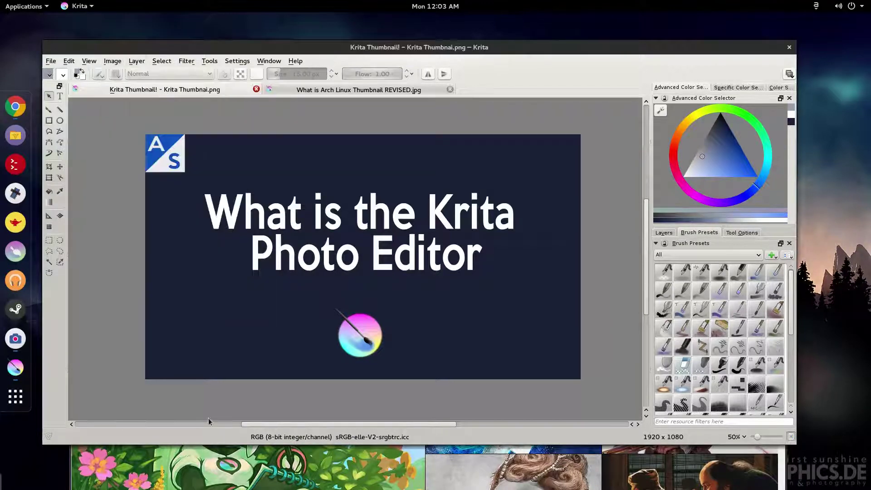
Switch to Google Chrome, open the Gallery page of the Krita website and examine the community artworks
left_click(211, 449)
left_click_drag(307, 271, 291, 88)
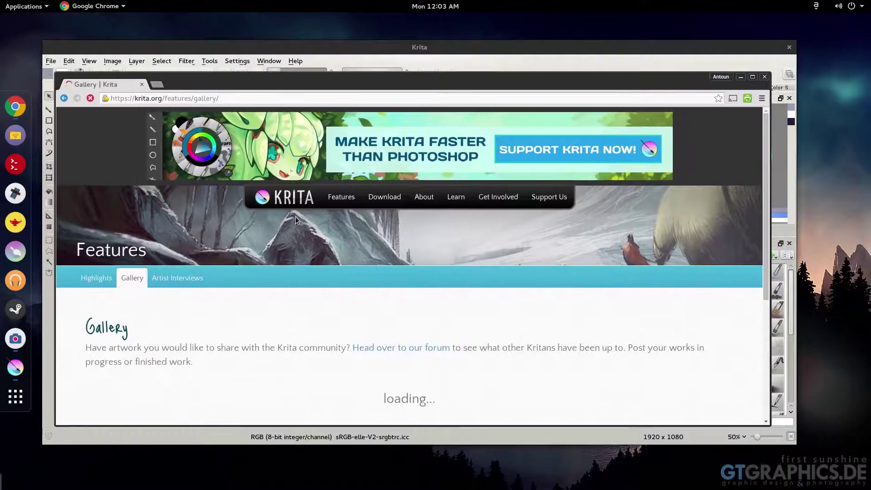
scroll(285, 272, "down", 5)
scroll(285, 272, "down", 3)
scroll(227, 274, "up", 5)
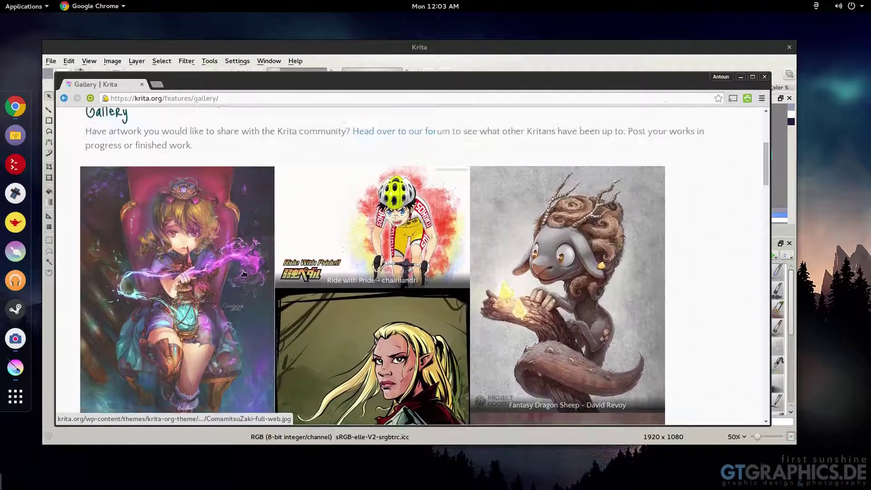
scroll(203, 275, "down", 5)
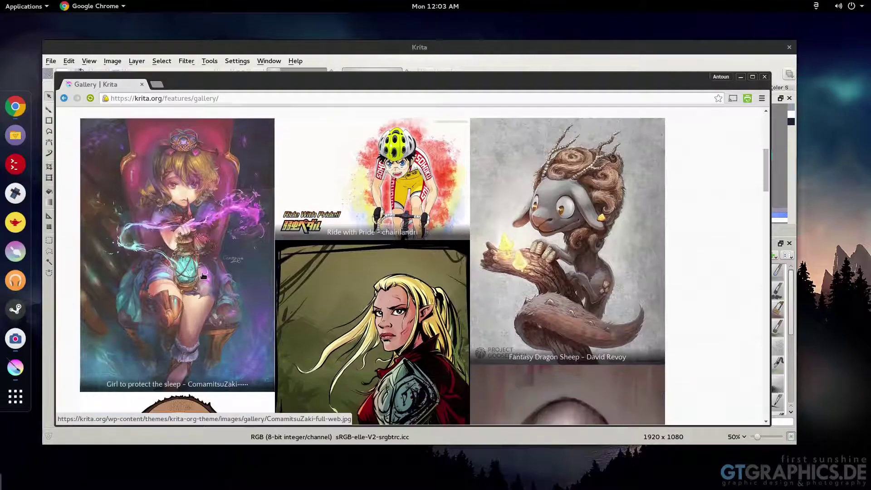
scroll(203, 276, "down", 3)
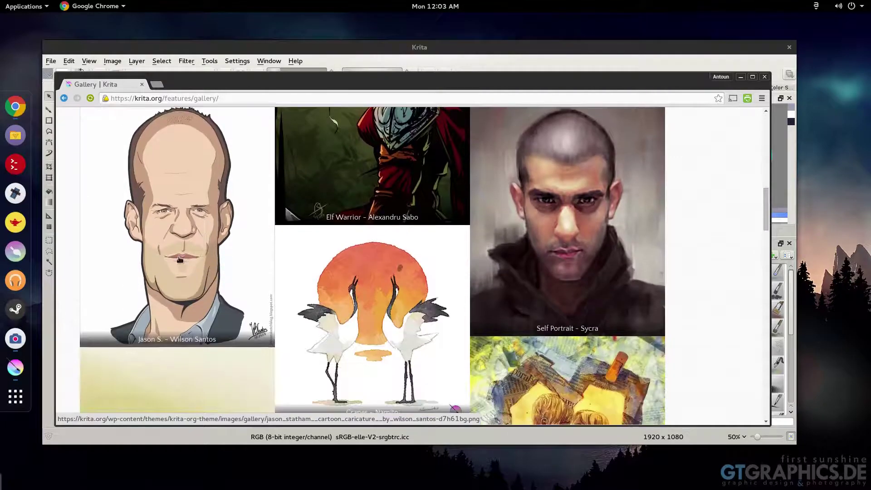
scroll(179, 259, "up", 1)
scroll(180, 260, "down", 10)
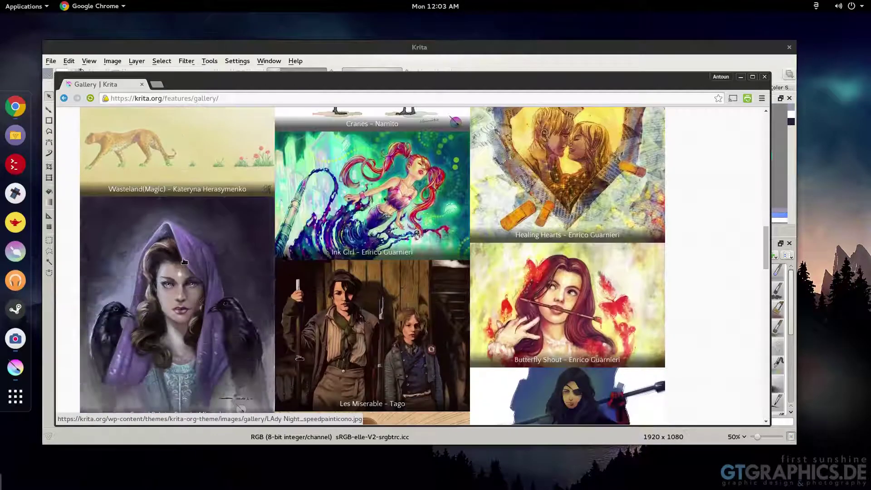
scroll(184, 261, "down", 4)
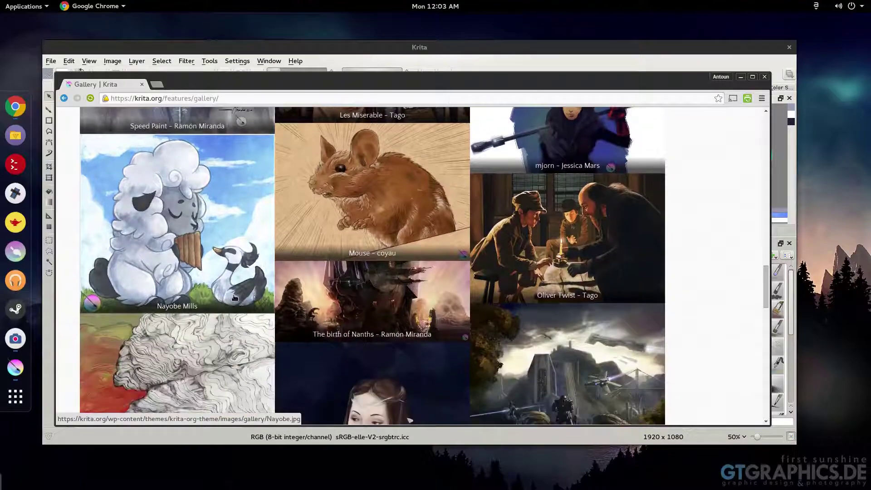
scroll(235, 297, "down", 10)
scroll(235, 297, "up", 6)
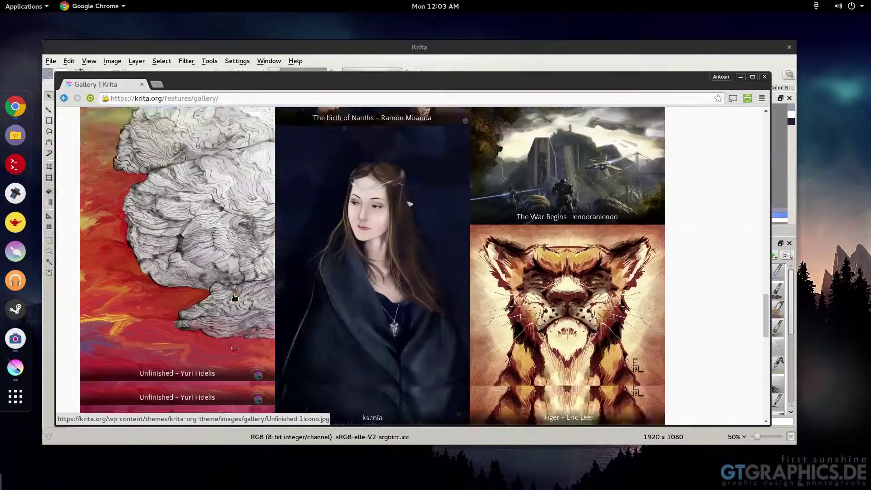
Return through the gallery artworks to the page header and open the Krita website's Download page
scroll(235, 297, "up", 9)
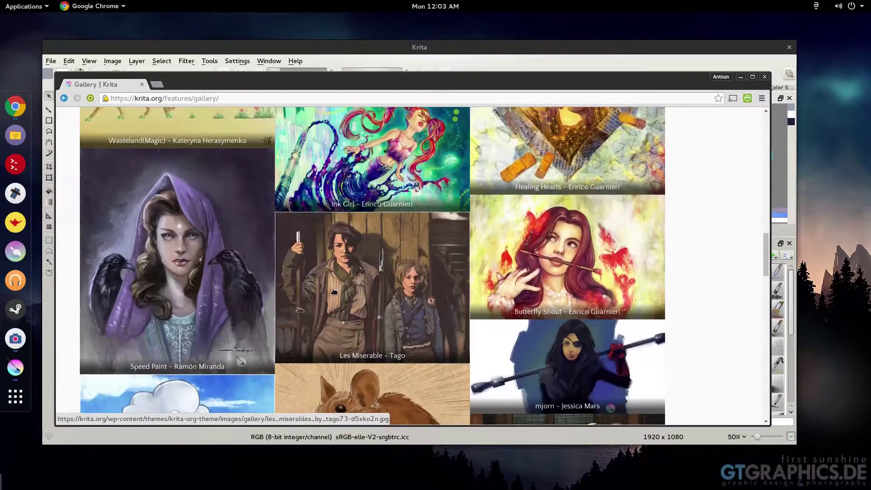
scroll(334, 290, "up", 7)
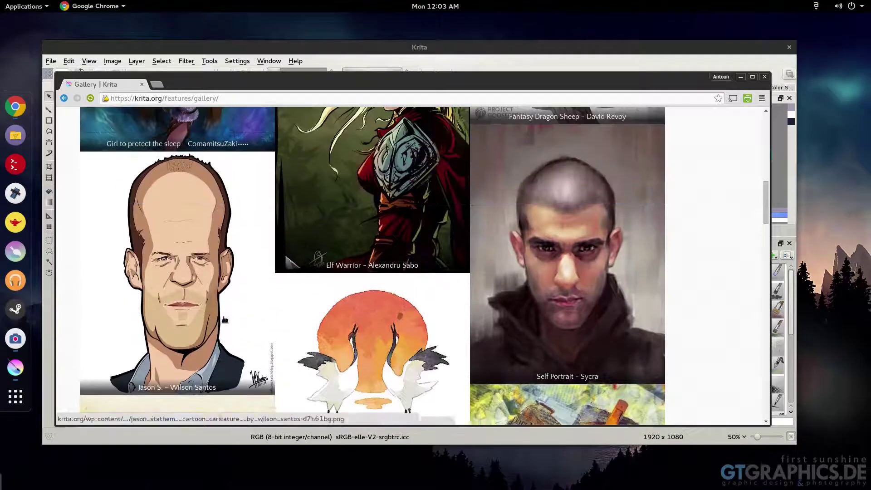
scroll(225, 320, "up", 6)
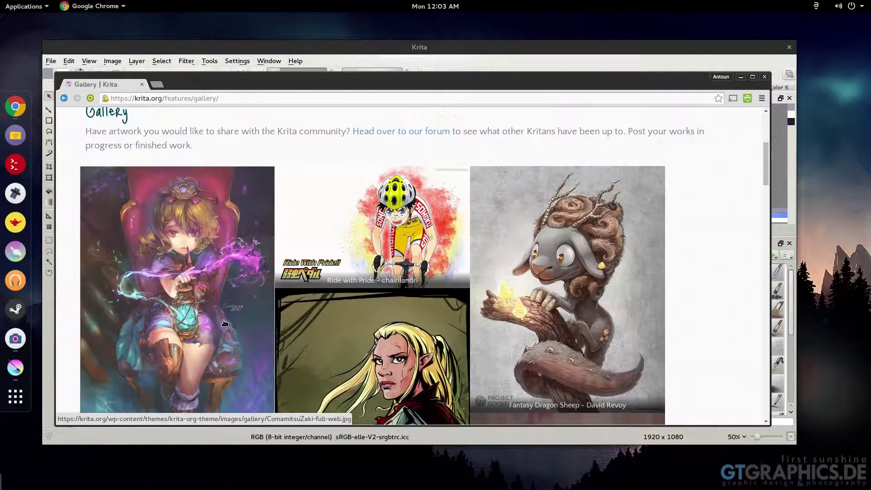
scroll(225, 323, "up", 5)
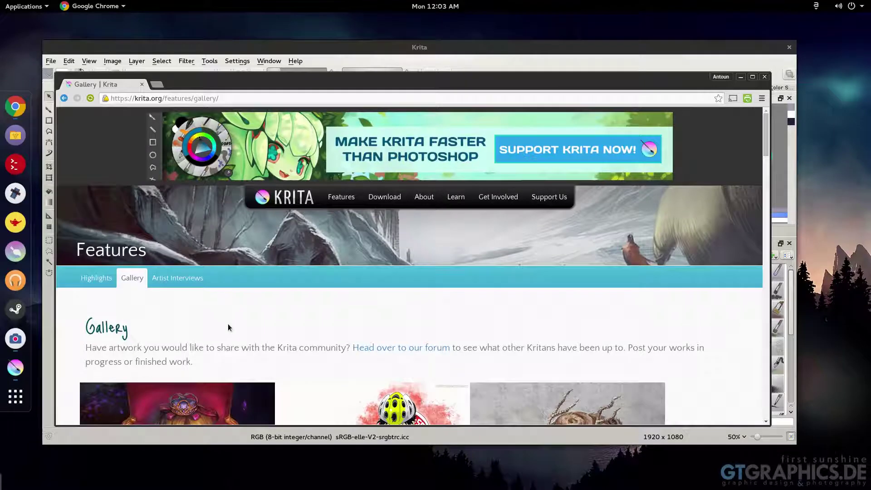
left_click(378, 199)
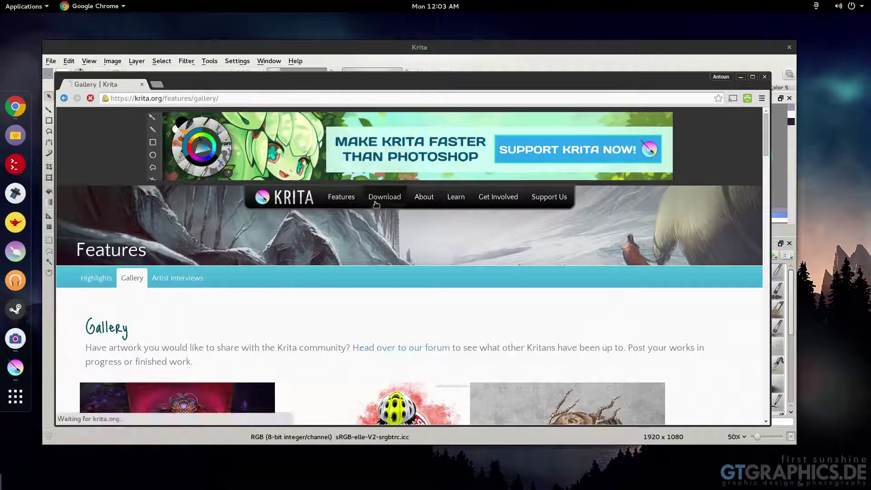
scroll(373, 218, "down", 3)
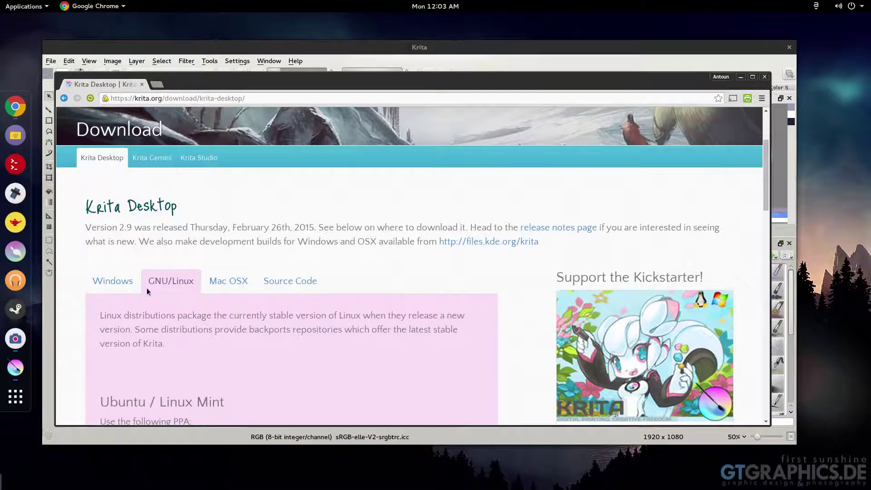
Show the Windows download section for Krita Desktop and read its requirements and available installers
left_click(113, 282)
scroll(113, 284, "down", 3)
scroll(172, 283, "up", 1)
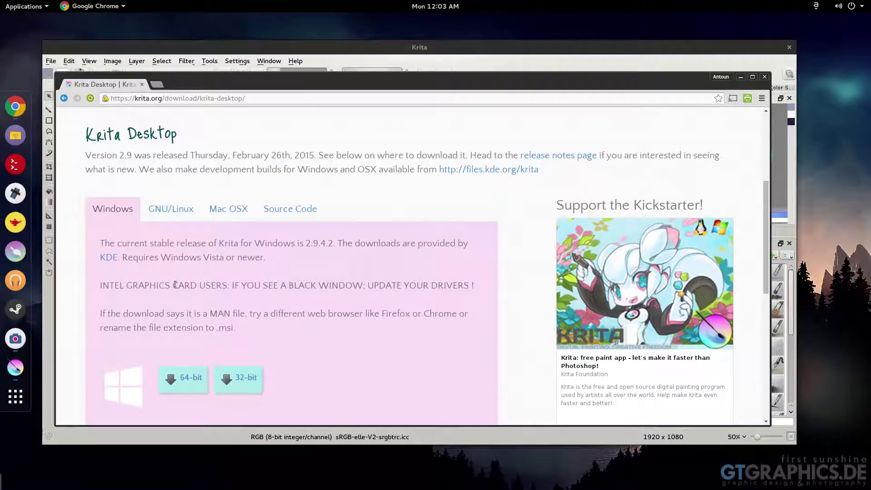
scroll(178, 295, "up", 1)
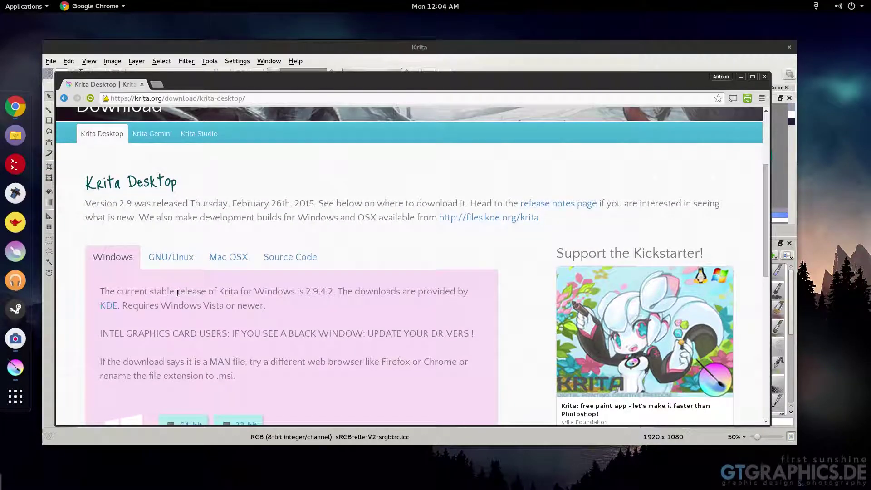
scroll(180, 288, "down", 3)
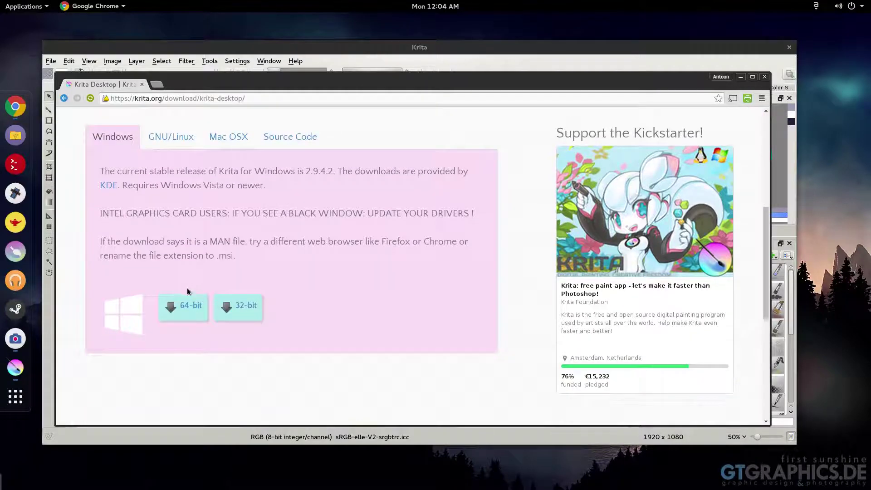
scroll(186, 290, "up", 3)
scroll(184, 292, "up", 1)
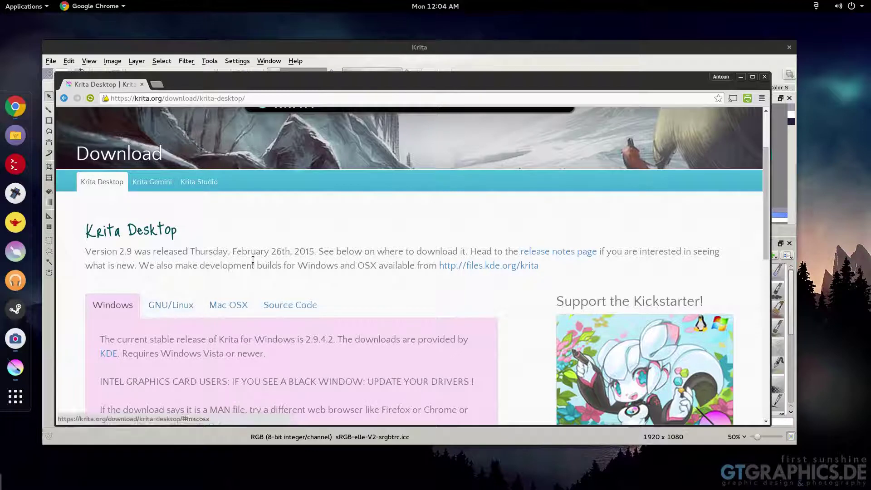
Switch back to Krita, view the thumbnail at 100% and 33% zoom, and return it to 50%, roughly centred
left_click_drag(310, 51, 315, 55)
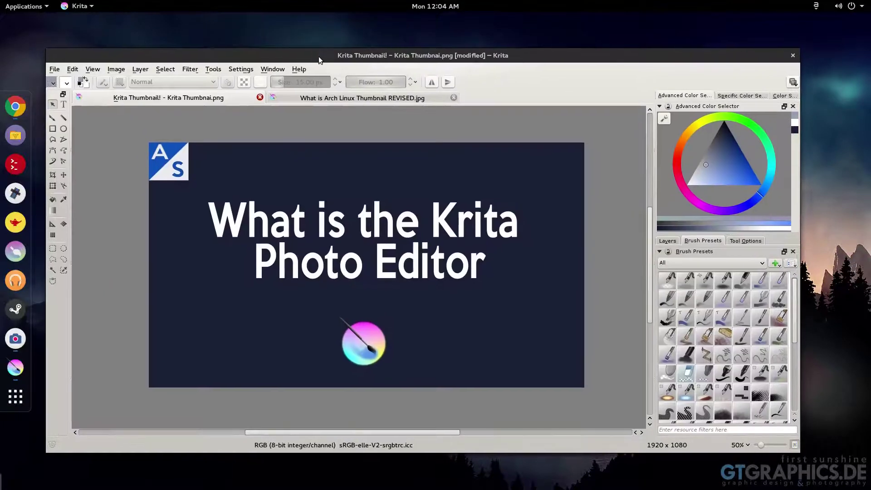
scroll(418, 202, "down", 2)
scroll(401, 222, "up", 2)
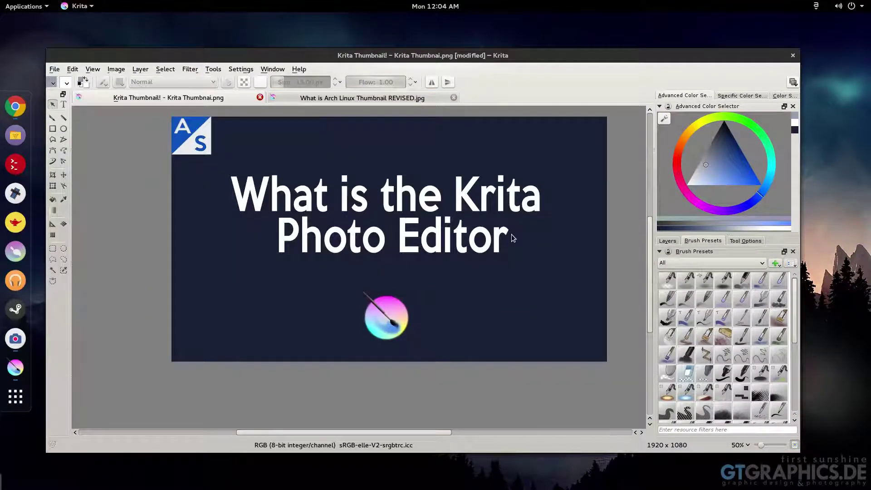
left_click_drag(649, 266, 650, 259)
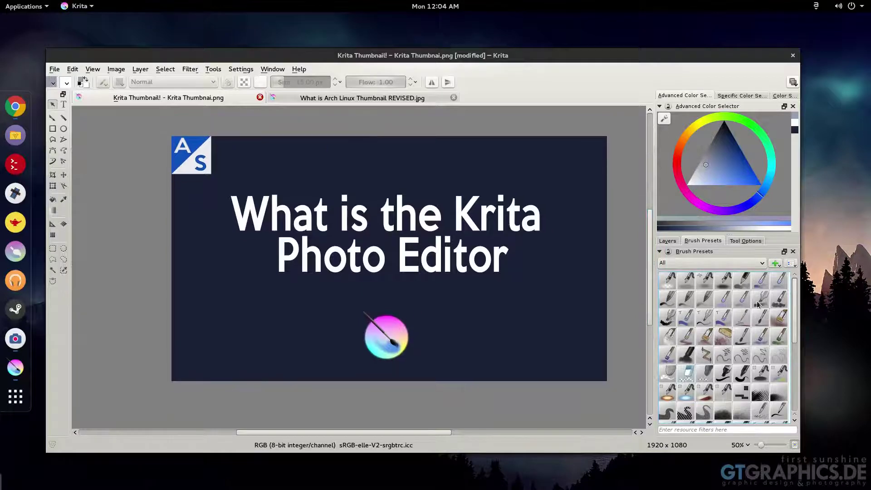
scroll(757, 302, "down", 5)
scroll(744, 312, "up", 5)
scroll(345, 196, "up", 2)
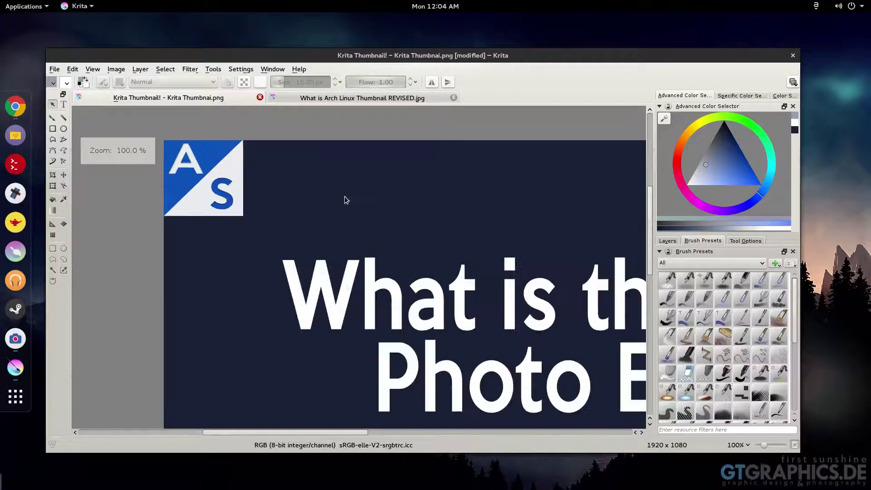
key("minus")
key("minus")
left_click_drag(274, 433, 323, 433)
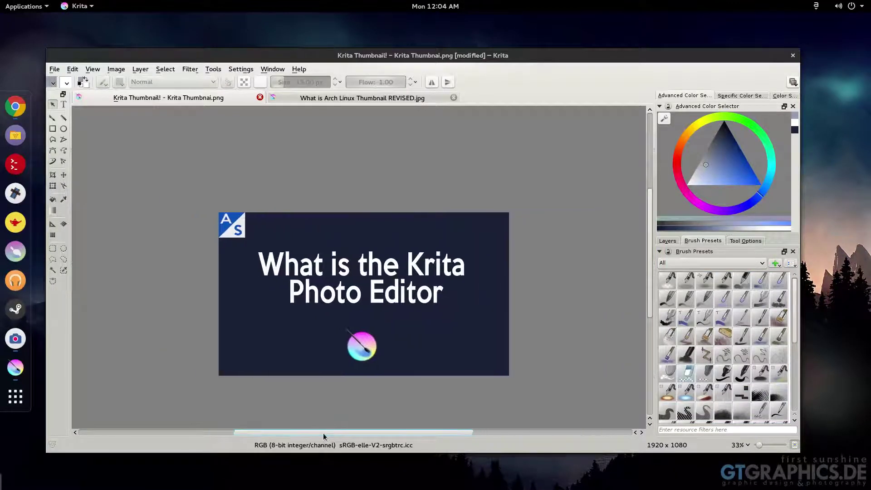
scroll(460, 309, "down", 2)
scroll(460, 308, "up", 3)
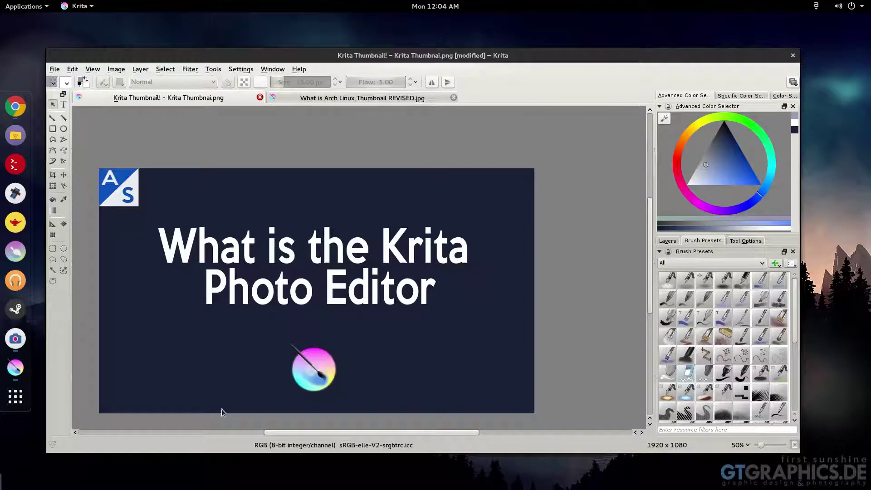
left_click_drag(301, 433, 280, 433)
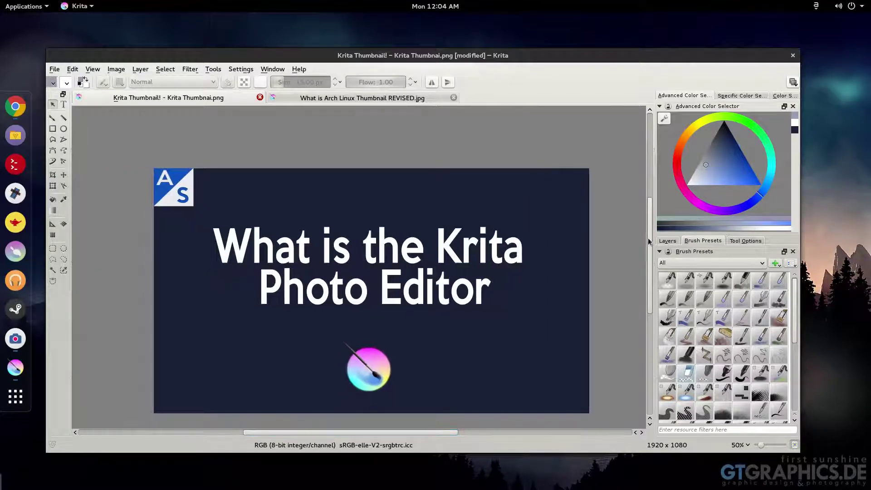
left_click_drag(648, 238, 649, 246)
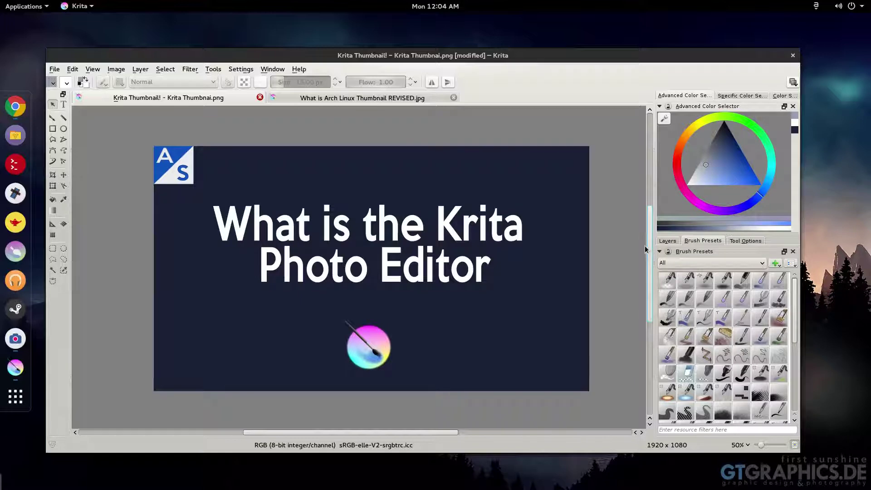
left_click(444, 8)
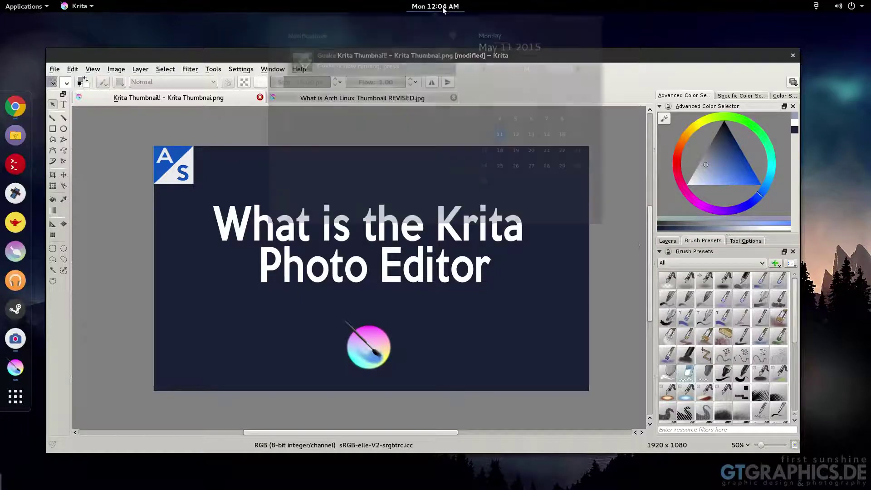
left_click(444, 8)
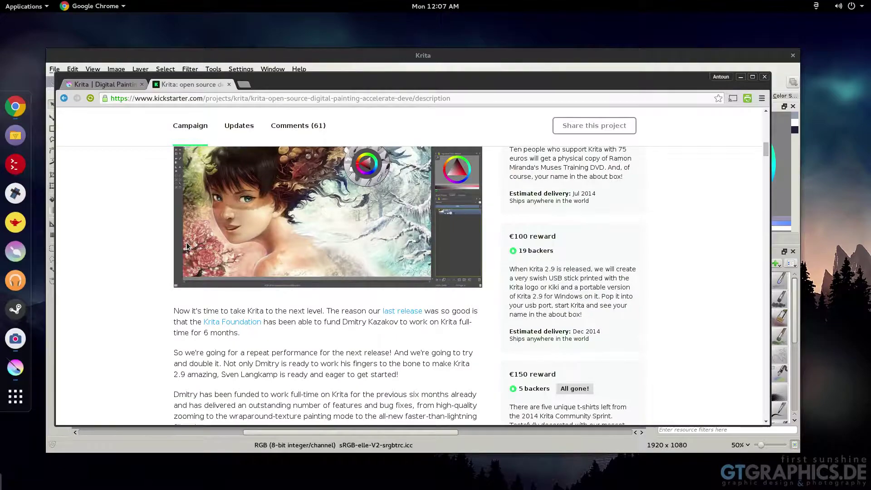
Examine the Krita Kickstarter campaign page in Google Chrome, including the project description, the rewards and the plans for Krita 2.9
scroll(198, 266, "up", 15)
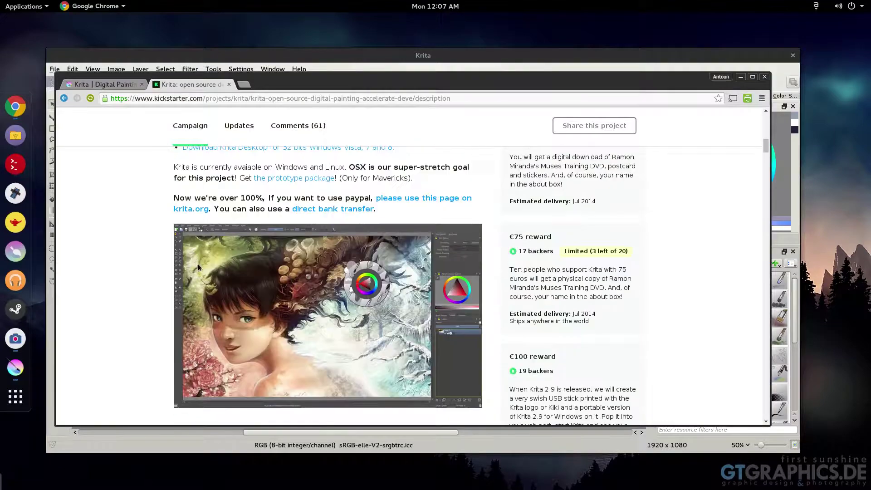
scroll(197, 268, "up", 6)
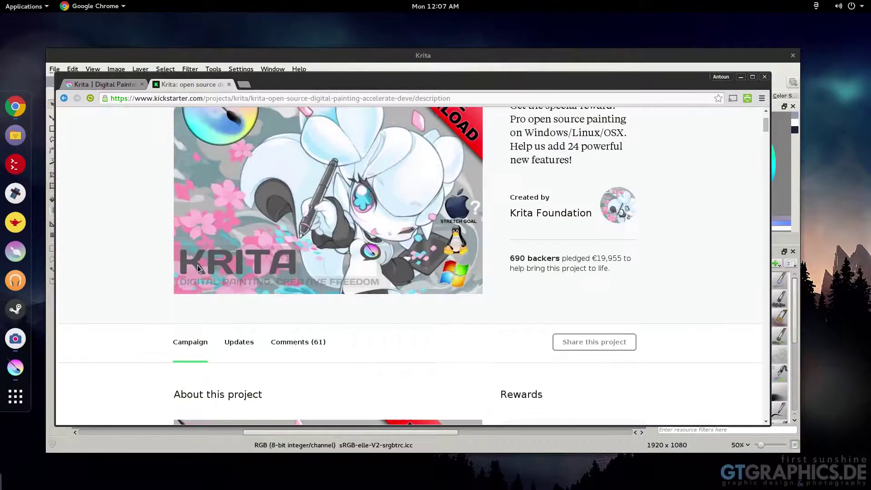
scroll(192, 269, "down", 10)
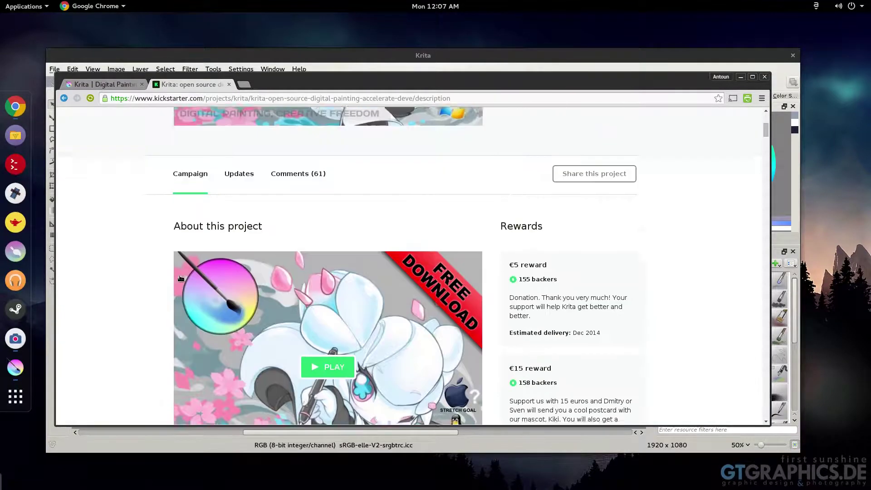
scroll(204, 270, "down", 4)
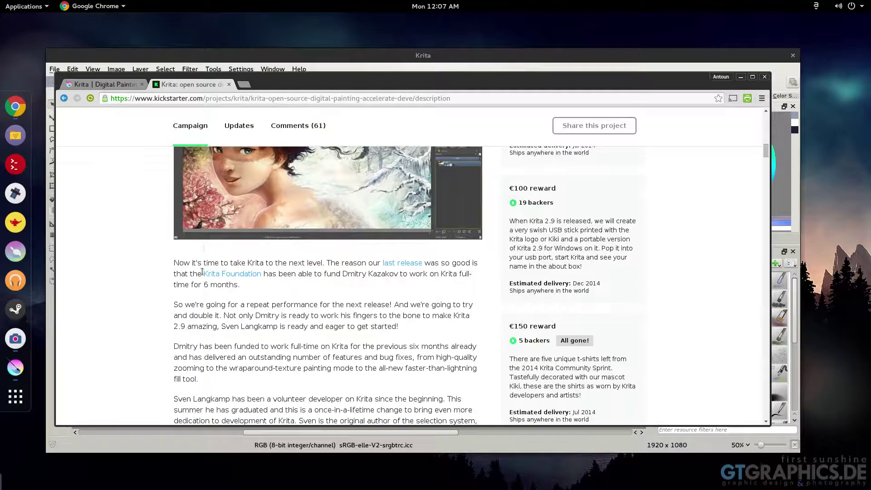
scroll(202, 272, "down", 1)
left_click_drag(174, 279, 191, 278)
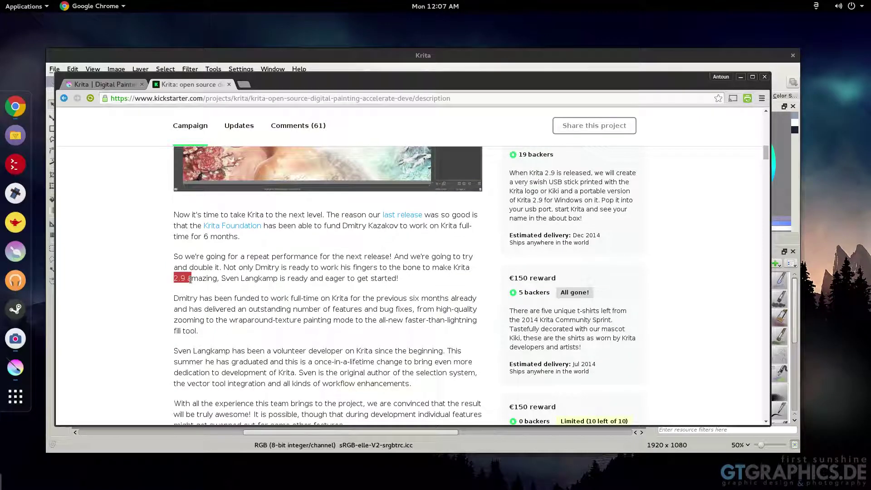
left_click(184, 280)
scroll(165, 285, "up", 5)
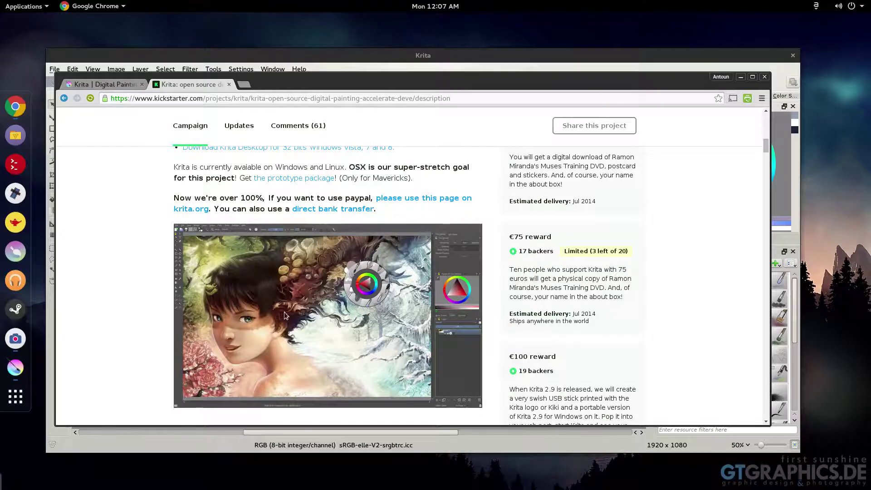
scroll(289, 321, "up", 5)
scroll(289, 321, "up", 8)
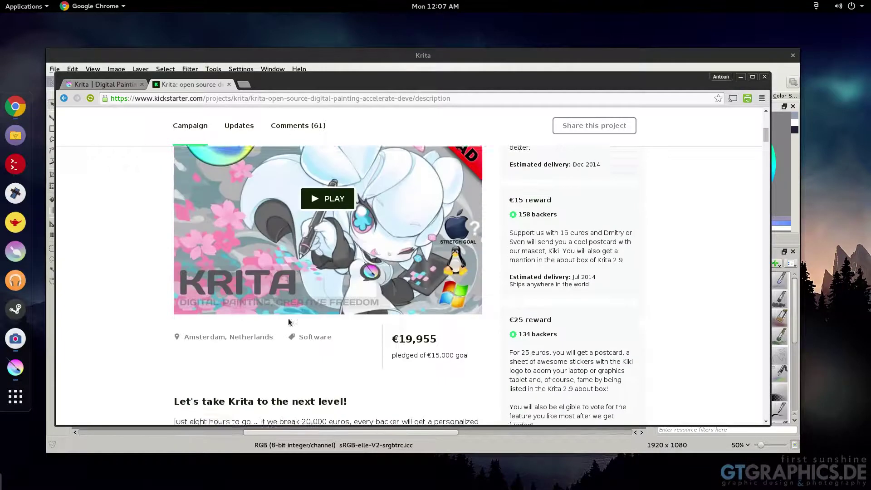
scroll(396, 282, "up", 5)
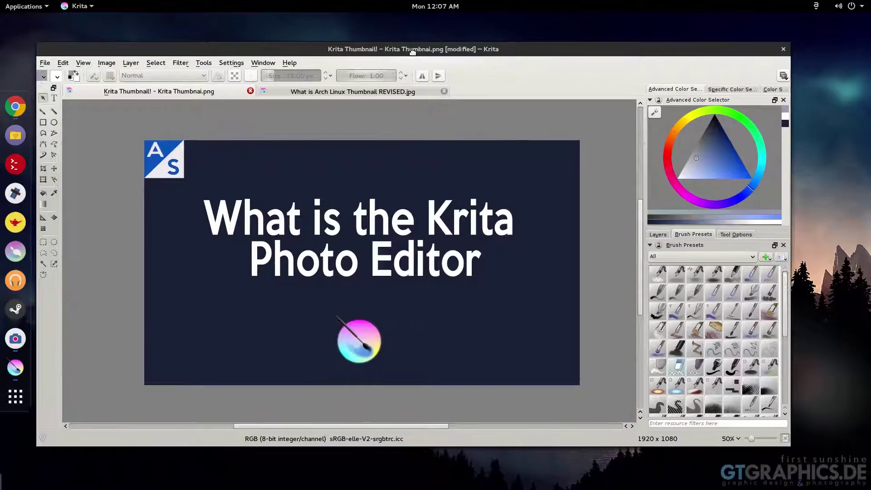
Switch back to Krita and reposition its window on the desktop
left_click_drag(413, 52, 430, 56)
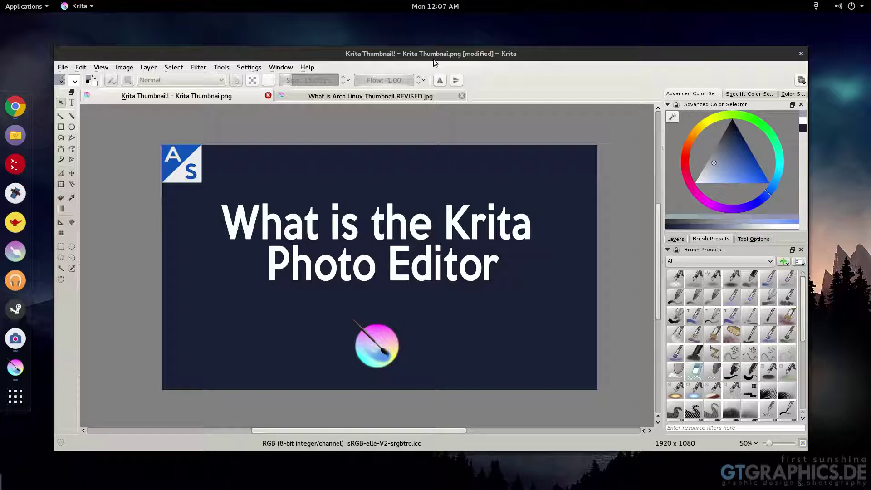
mouse_move(434, 59)
left_mouse_down()
mouse_move(447, 82)
mouse_move(427, 65)
mouse_move(443, 77)
mouse_move(407, 68)
mouse_move(428, 75)
mouse_move(420, 62)
left_mouse_up()
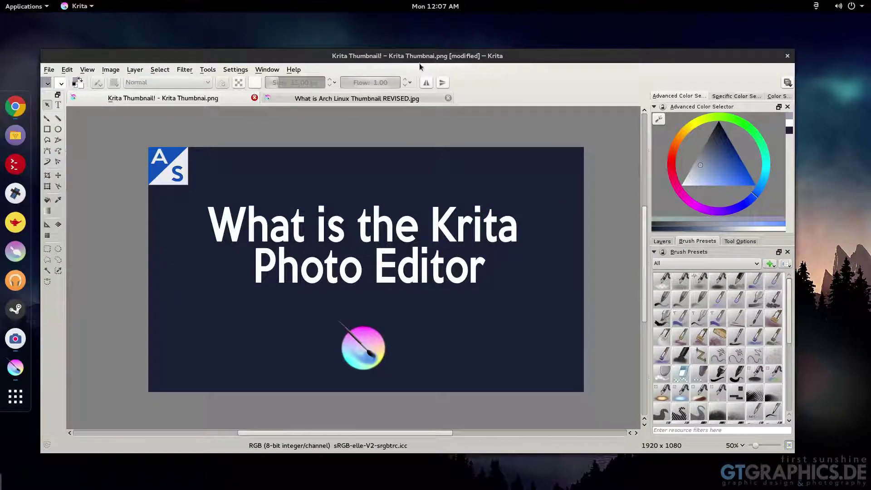